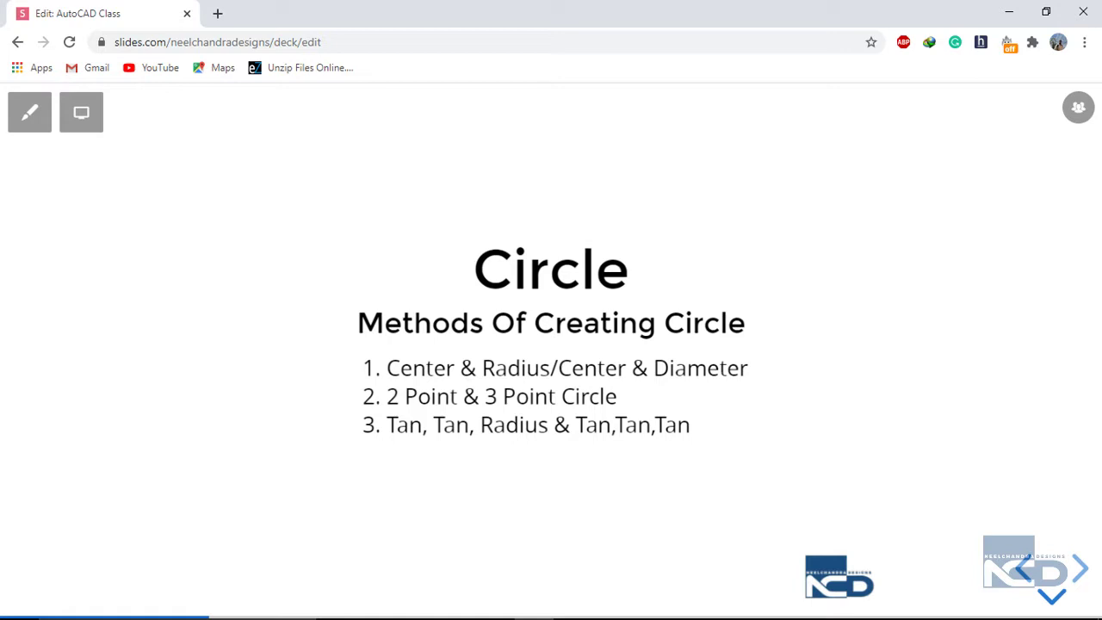
In SketchBook, sketch a circle with an X centre and a radius line labelled r.
click(612, 612)
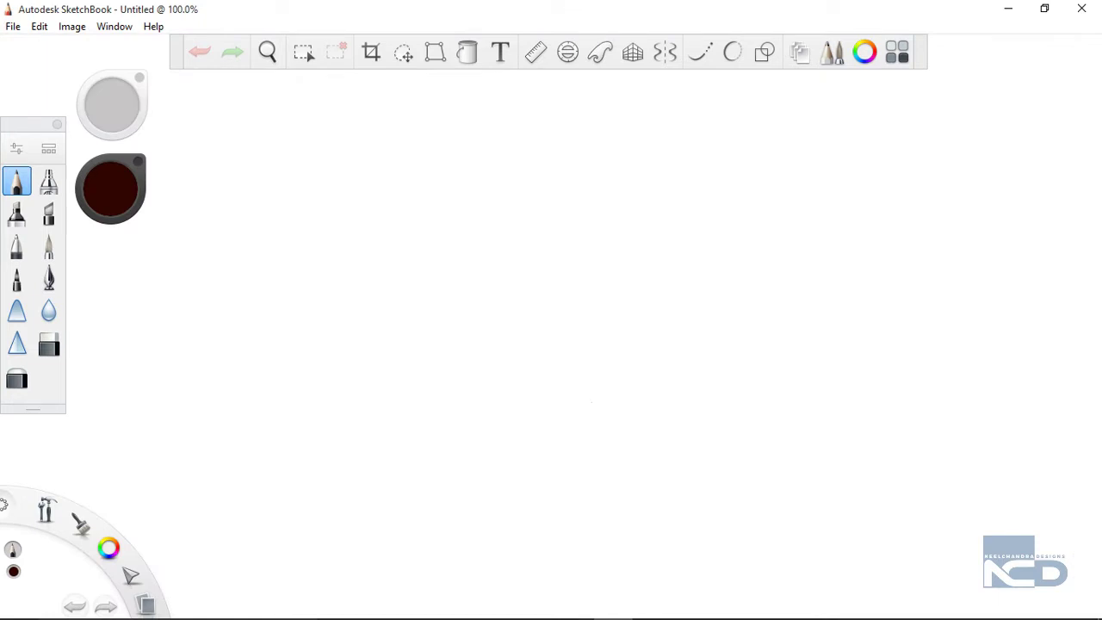
drag(465, 248, 503, 293)
drag(505, 242, 466, 297)
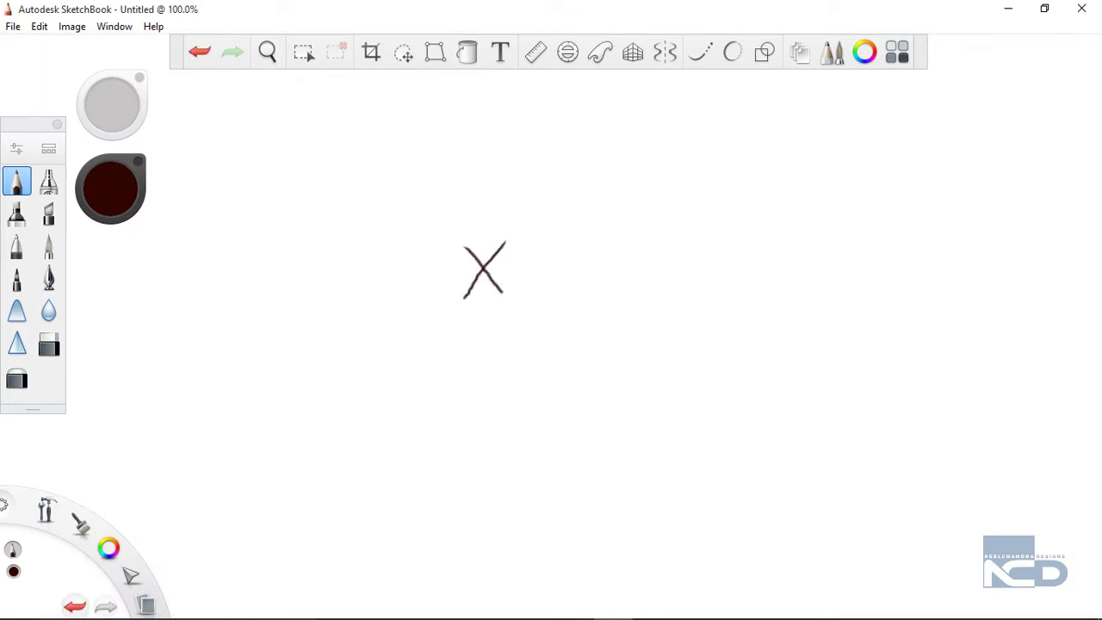
drag(493, 268, 722, 253)
drag(601, 197, 614, 223)
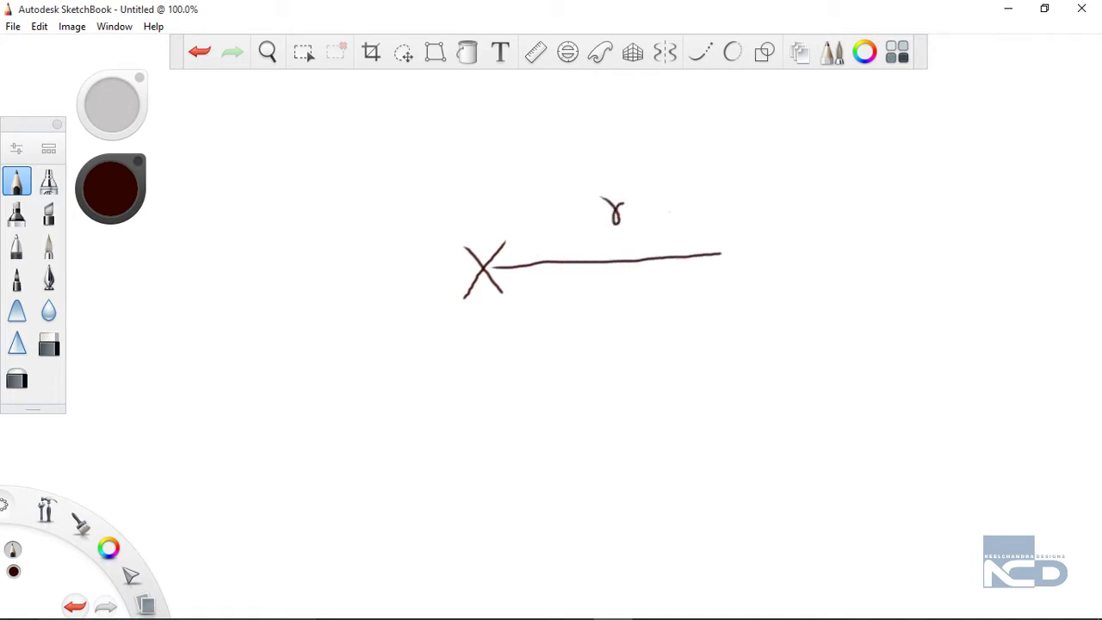
mouse_move(722, 250)
mouse_down()
mouse_move(650, 131)
mouse_move(552, 94)
mouse_move(465, 110)
mouse_move(386, 155)
mouse_move(367, 201)
mouse_move(369, 284)
mouse_move(396, 373)
mouse_move(494, 441)
mouse_move(640, 439)
mouse_move(731, 387)
mouse_move(750, 326)
mouse_move(724, 264)
mouse_up()
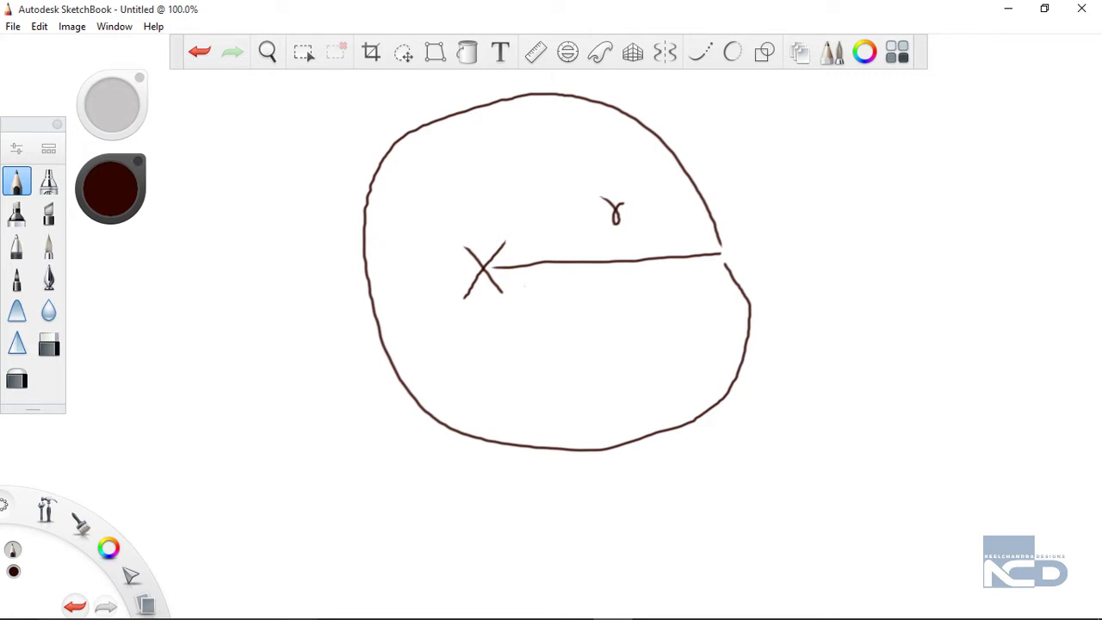
Sketch a second X-centred circle with a diameter line labelled d.
mouse_move(900, 205)
mouse_down()
mouse_move(935, 228)
mouse_move(903, 239)
mouse_move(888, 261)
mouse_up()
mouse_move(772, 242)
mouse_down()
mouse_move(1058, 189)
mouse_move(1027, 121)
mouse_move(948, 88)
mouse_move(772, 98)
mouse_move(736, 152)
mouse_move(755, 253)
mouse_move(794, 345)
mouse_move(906, 376)
mouse_move(1011, 339)
mouse_move(1066, 266)
mouse_move(1075, 191)
mouse_up()
mouse_move(901, 186)
mouse_down()
mouse_move(857, 207)
mouse_move(895, 154)
mouse_move(927, 196)
mouse_up()
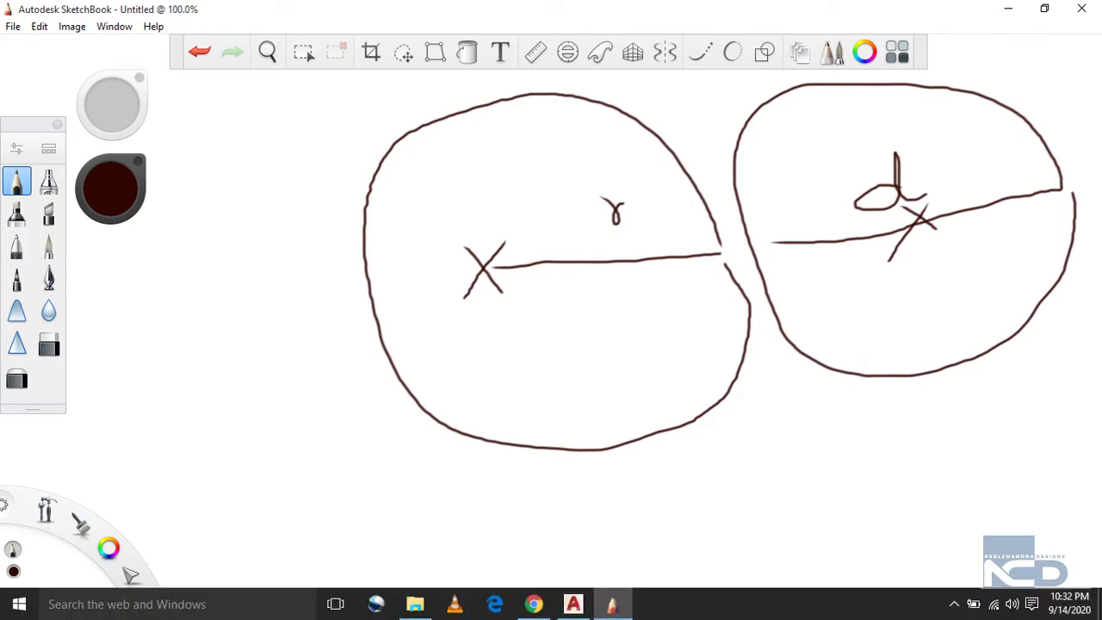
click(573, 605)
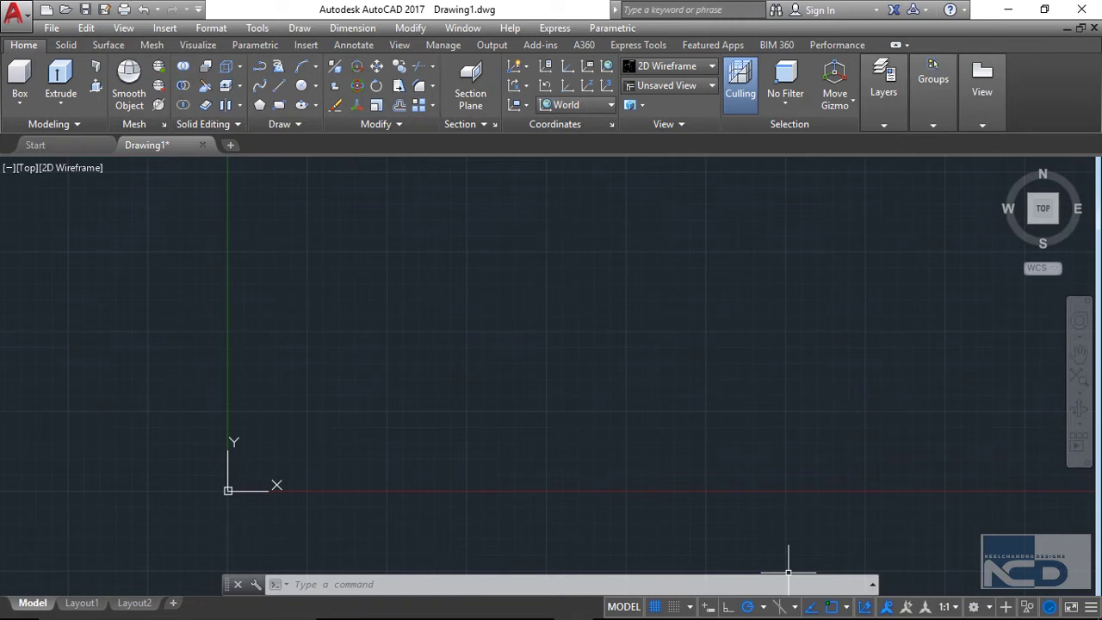
Change the workspace from 3D Modeling to Drafting & Annotation.
click(974, 606)
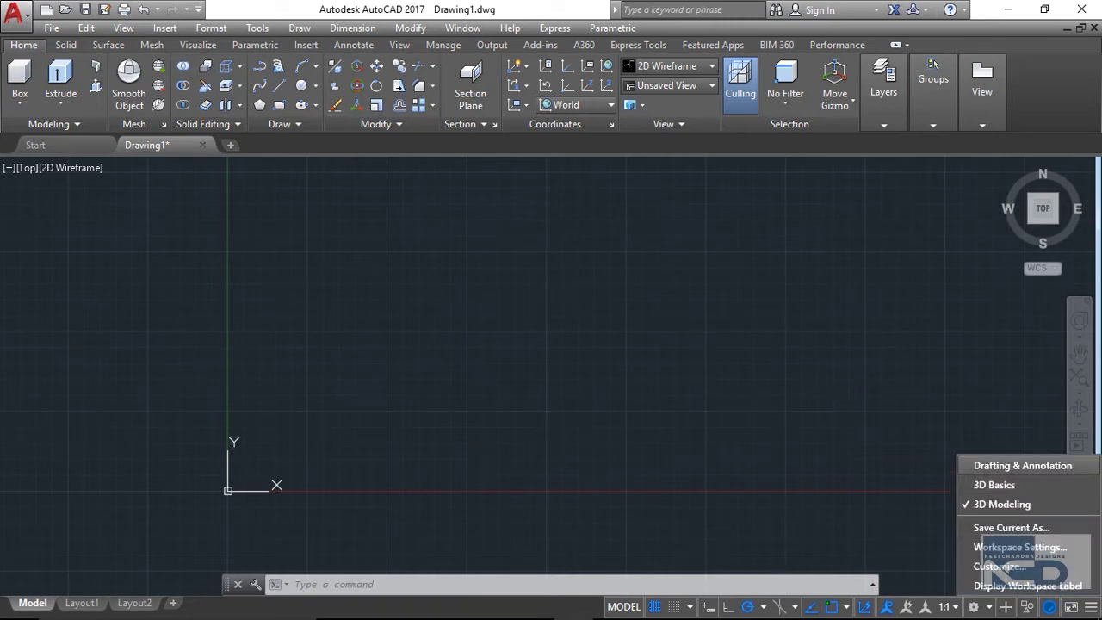
click(991, 463)
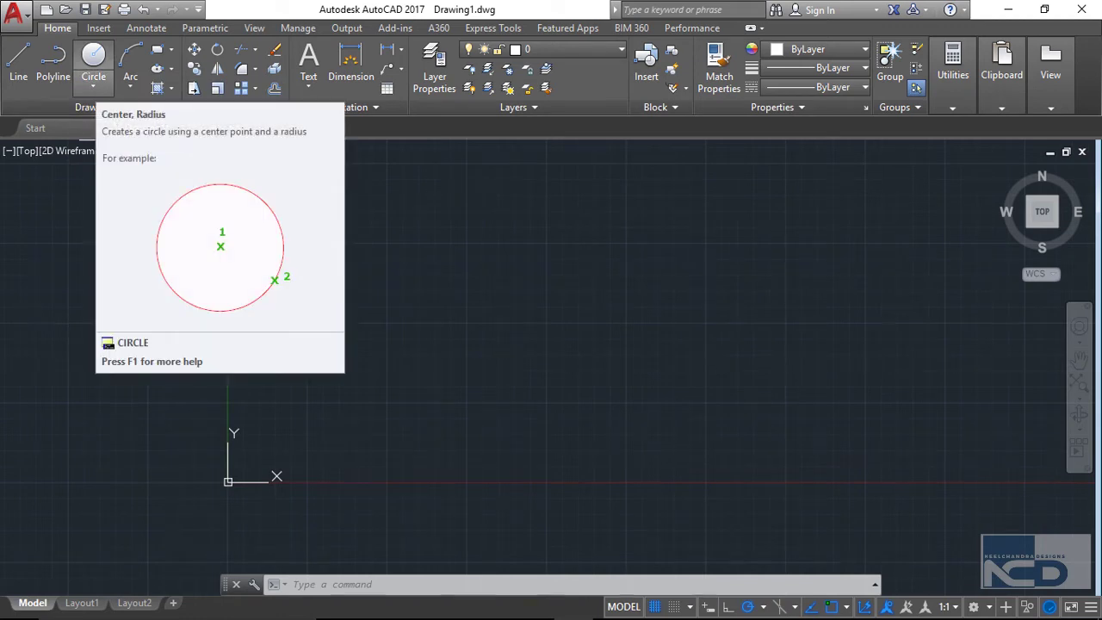
Draw a Center, Radius circle of radius 100 and frame it on the left of the view.
click(93, 86)
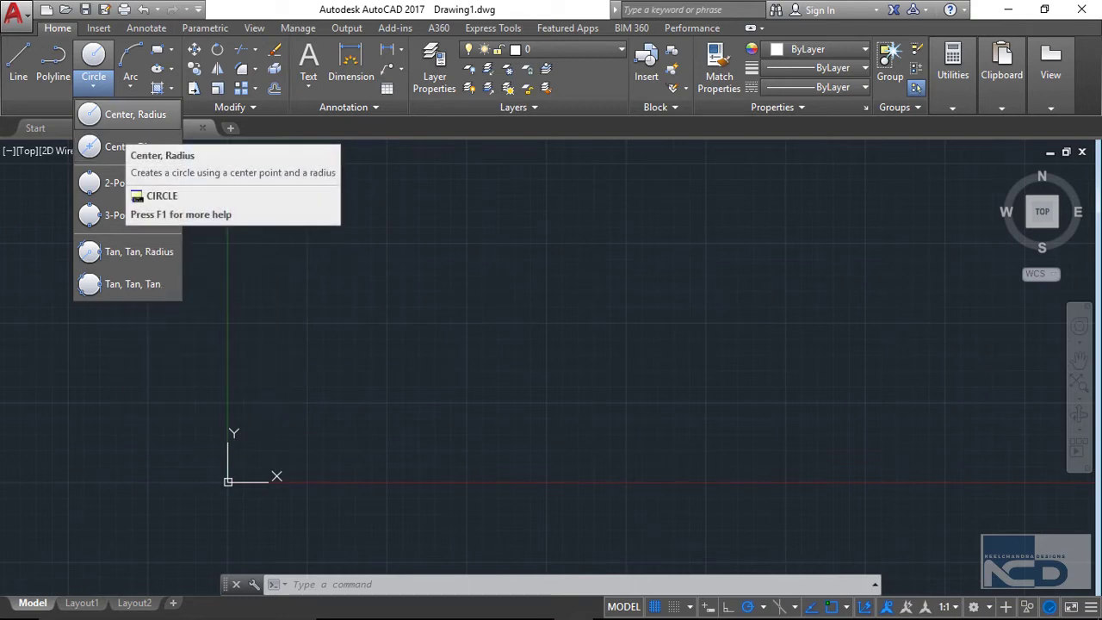
click(129, 117)
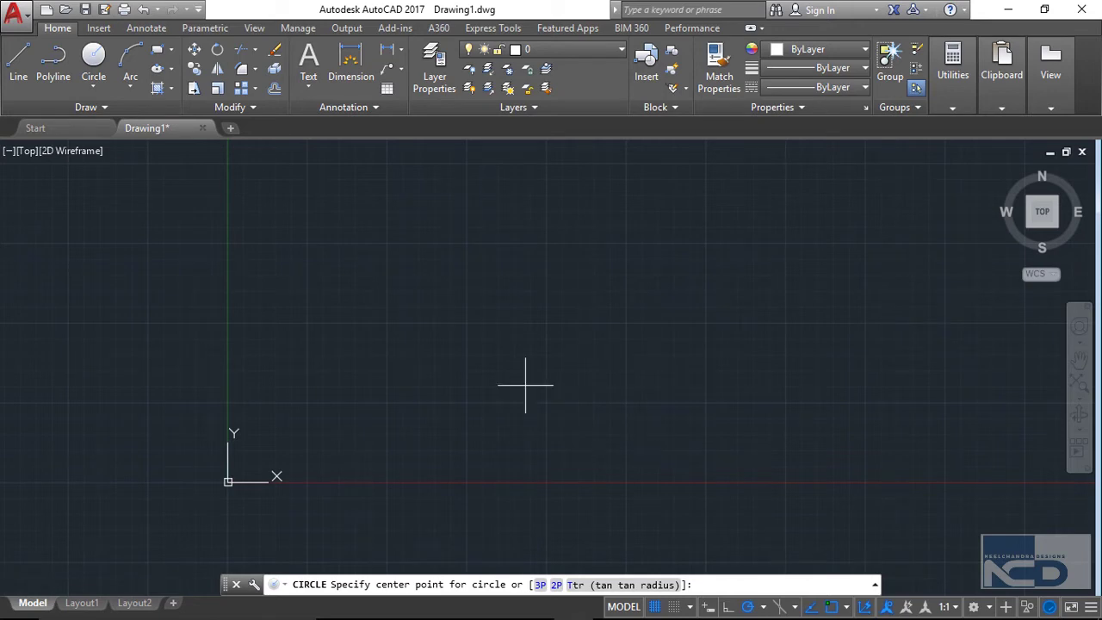
click(519, 289)
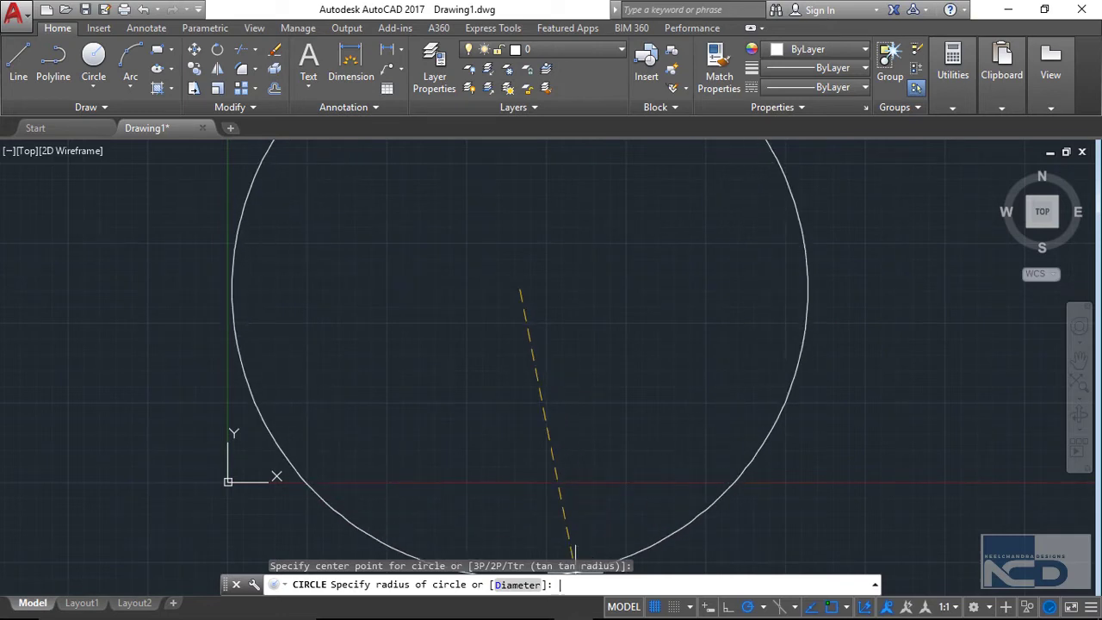
text(100)
key(Return)
scroll(577, 439, down, 8)
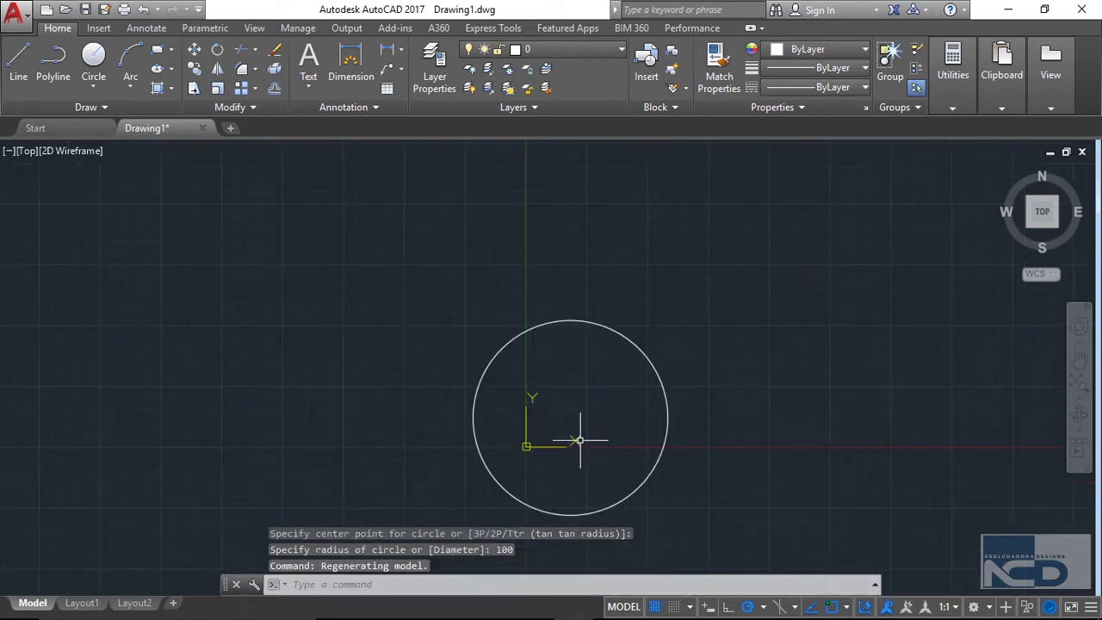
mouse_move(622, 398)
middle_down()
mouse_move(453, 276)
mouse_move(423, 271)
middle_up()
scroll(423, 271, up, 2)
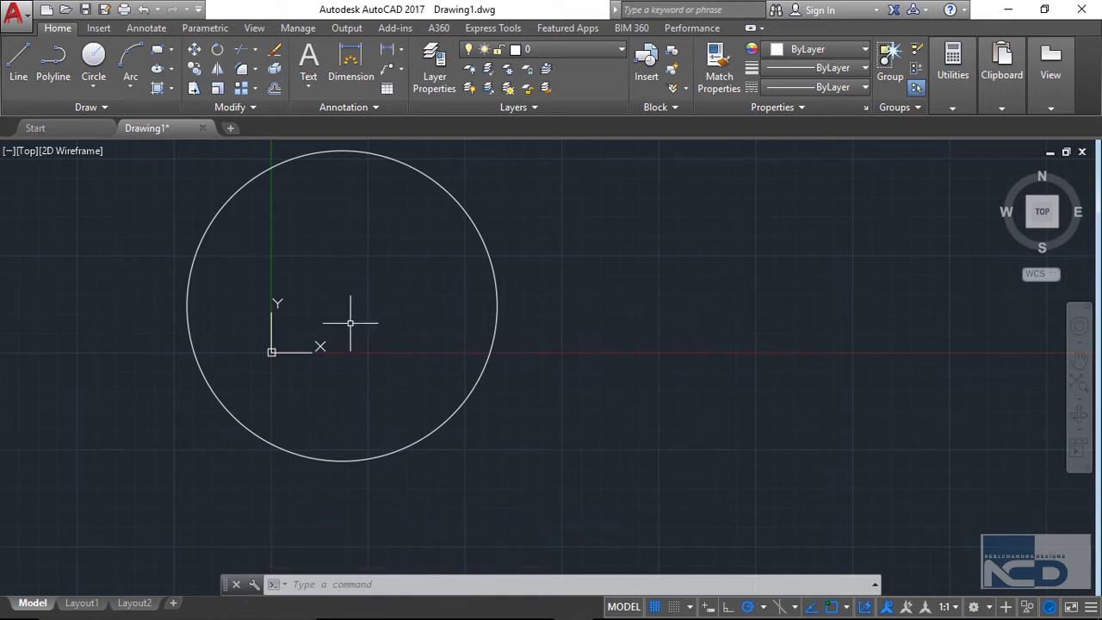
scroll(475, 275, down, 2)
middle_drag(499, 275, 341, 277)
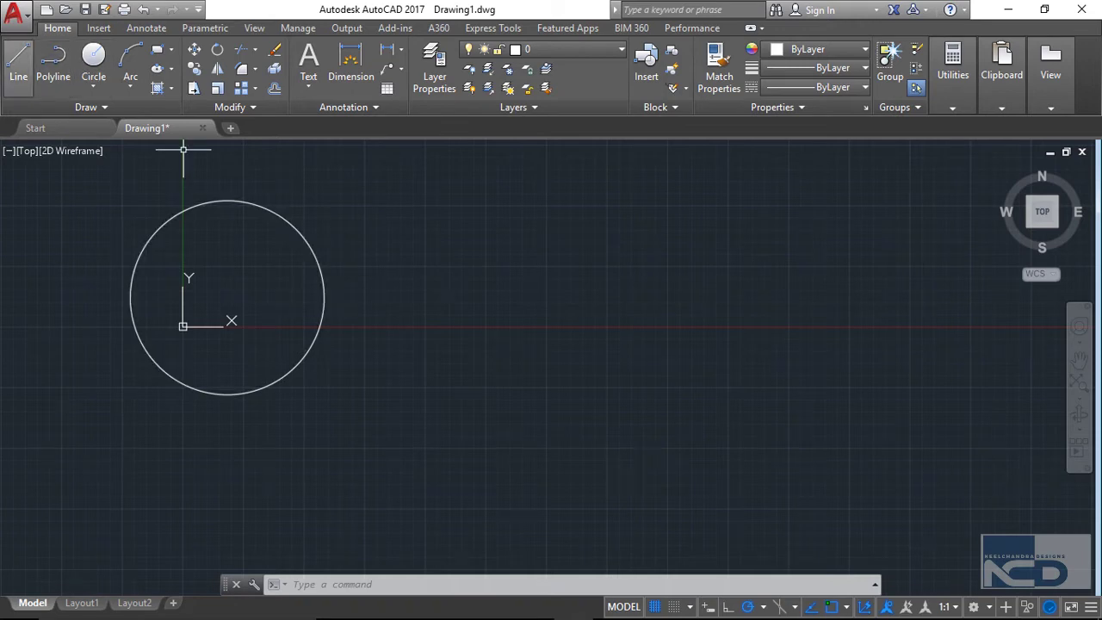
Draw two short horizontal lines right of the circle, turning Polar tracking off (F10) between them.
click(18, 62)
click(482, 289)
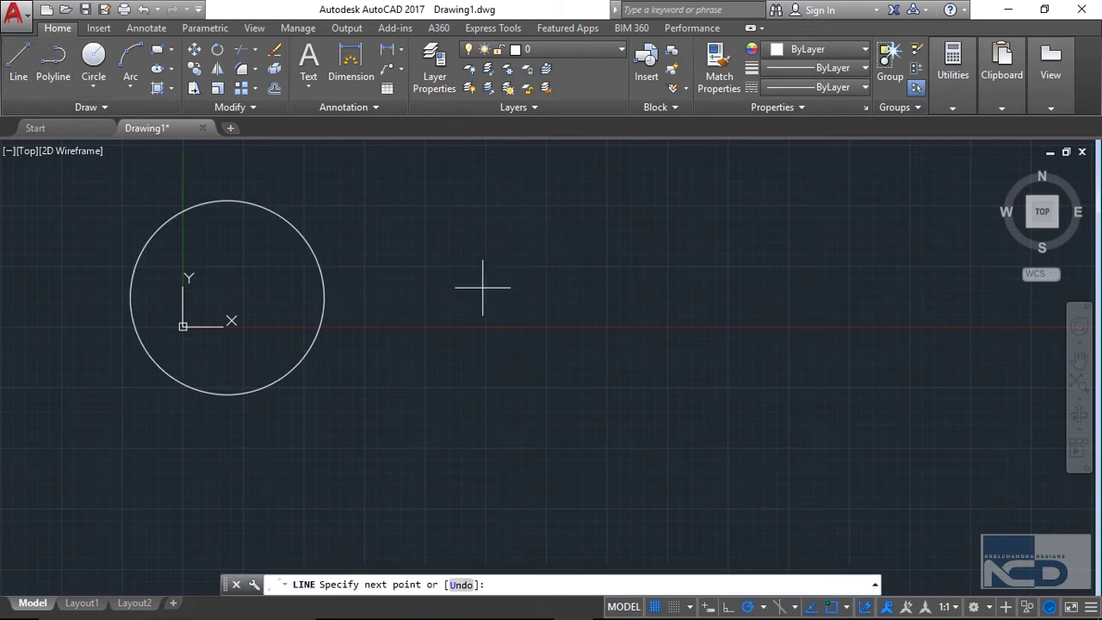
click(609, 288)
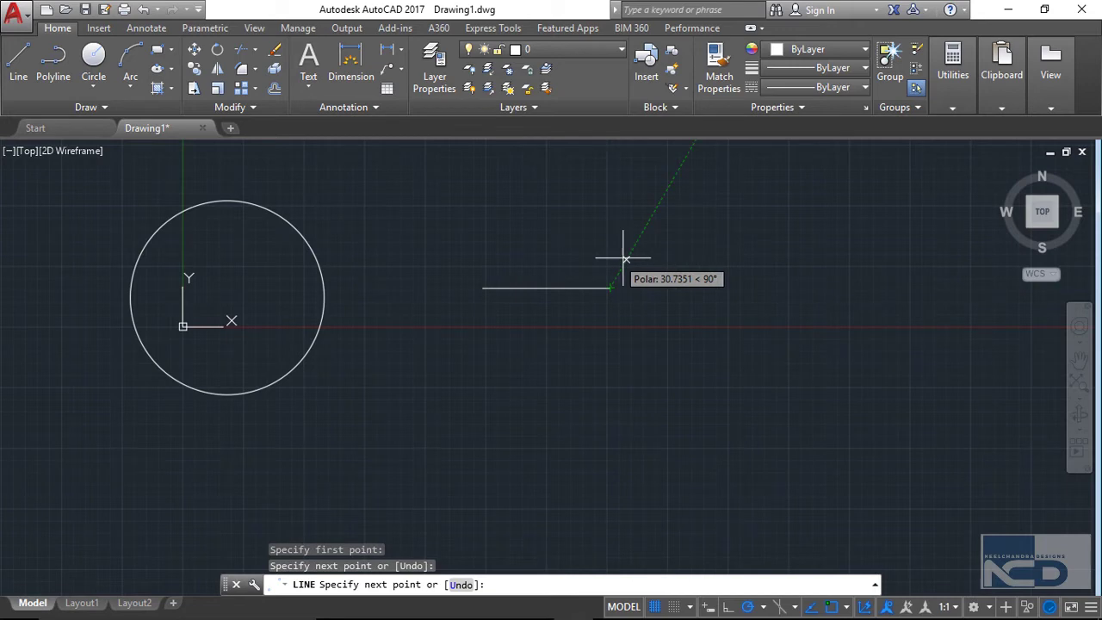
key(Escape)
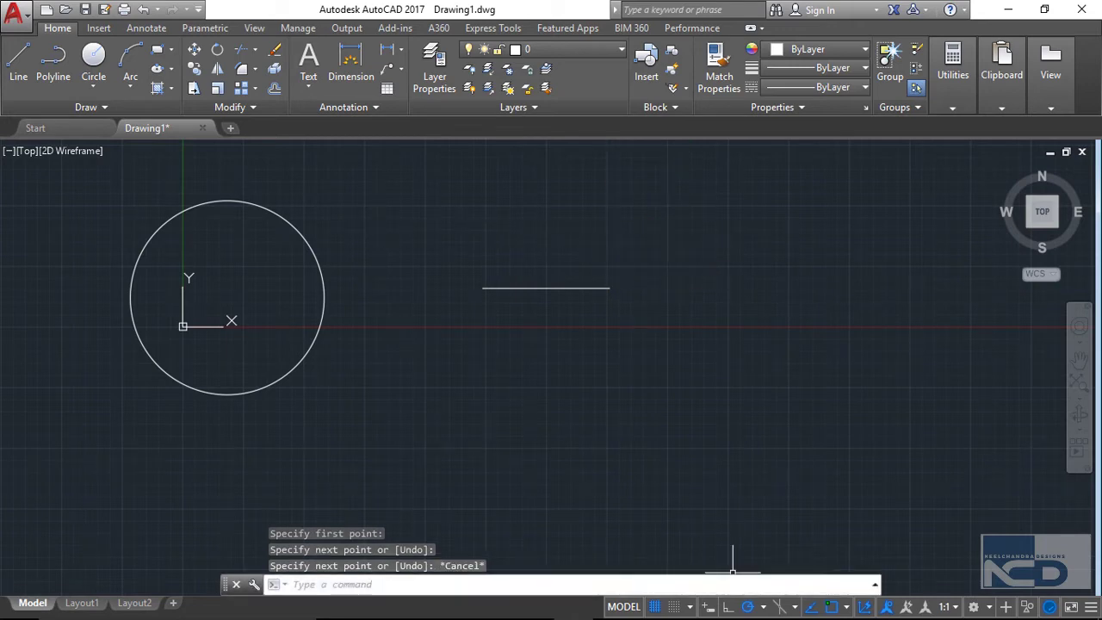
key(F10)
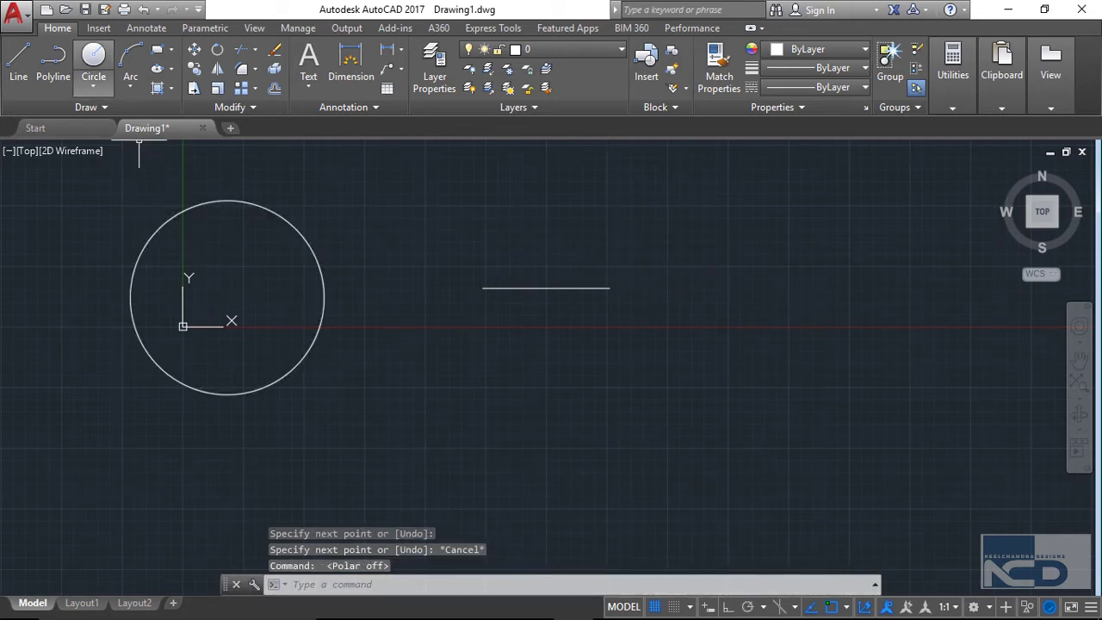
click(18, 58)
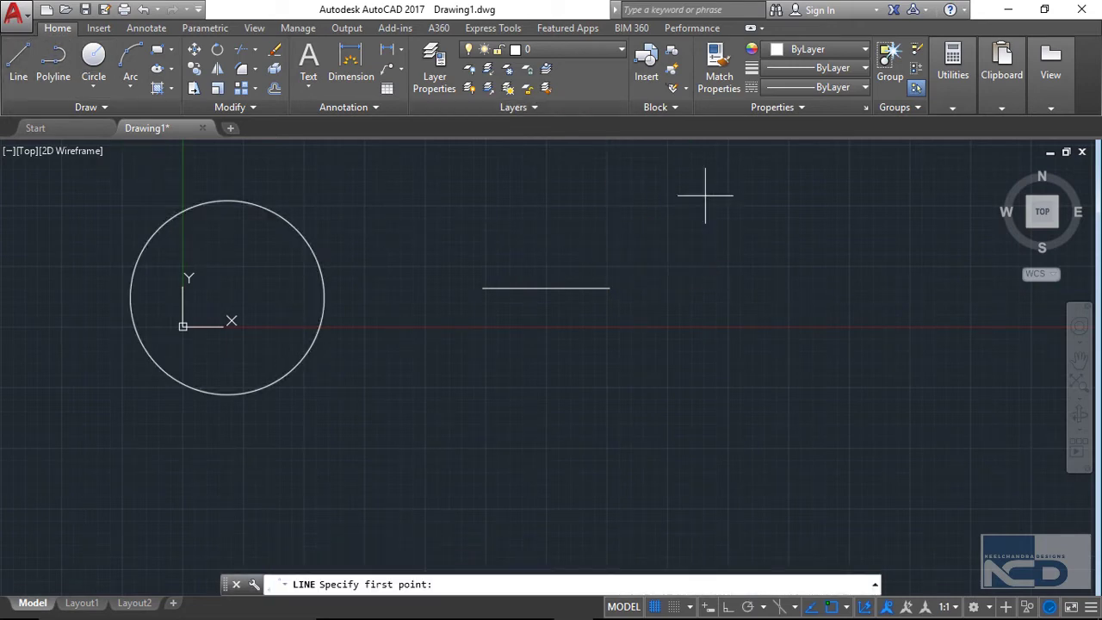
click(861, 281)
click(959, 280)
key(Escape)
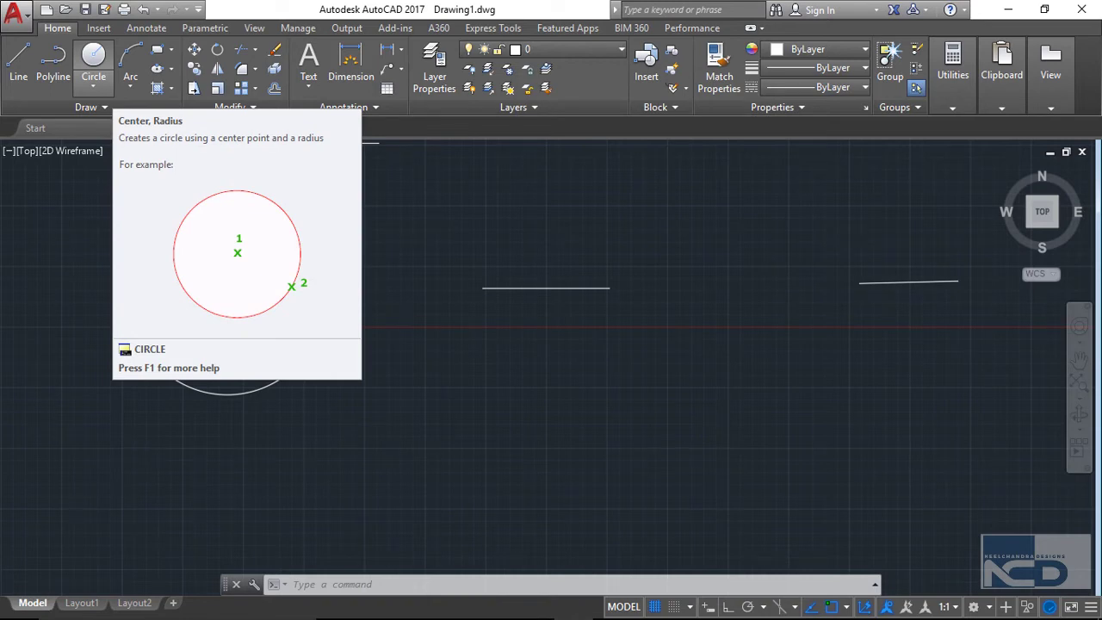
Draw a Center, Radius circle centred on the first line's end, radius reaching the second line's start.
click(93, 85)
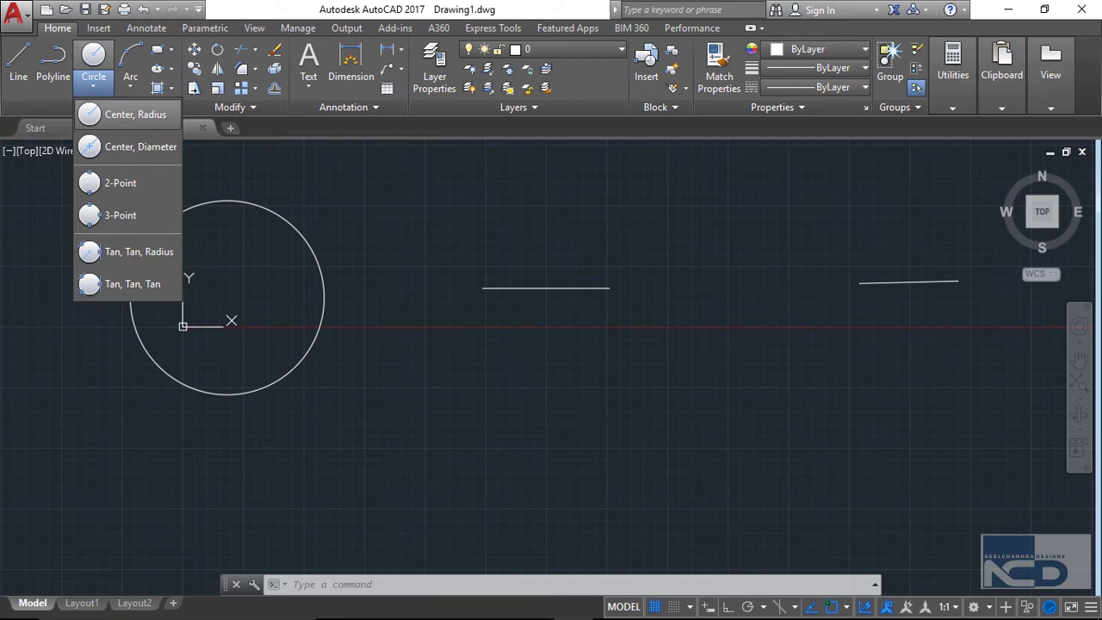
click(135, 114)
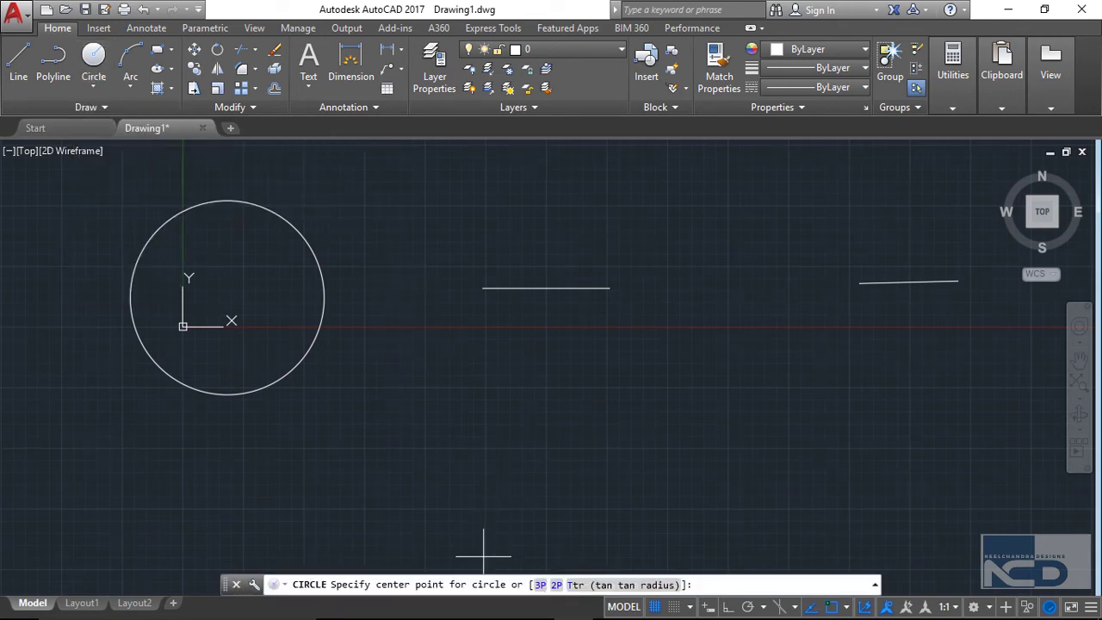
click(610, 287)
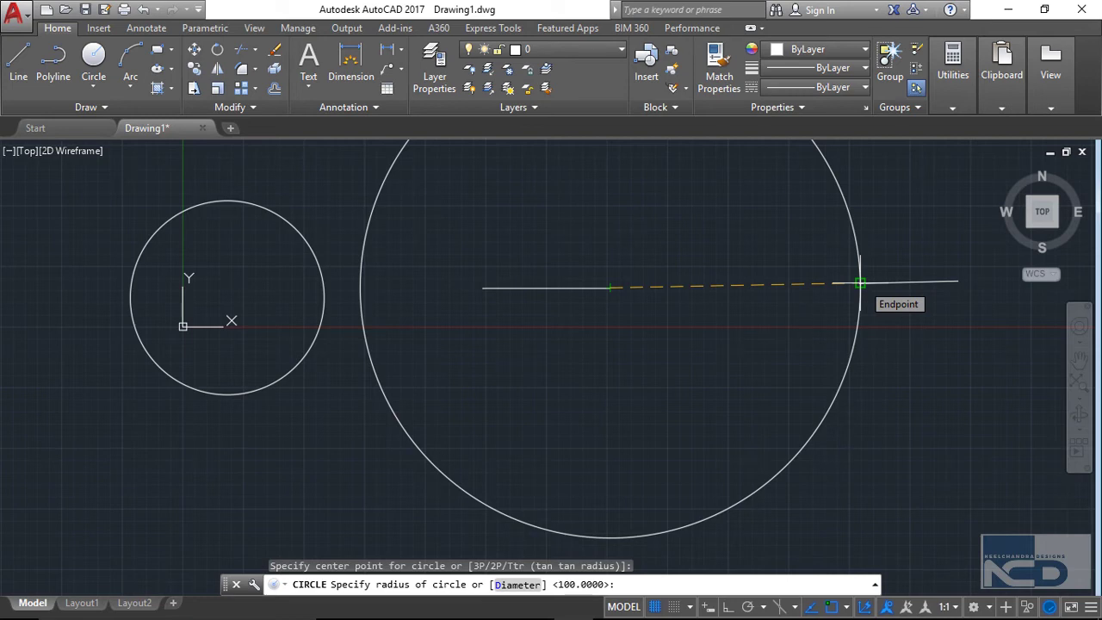
click(861, 282)
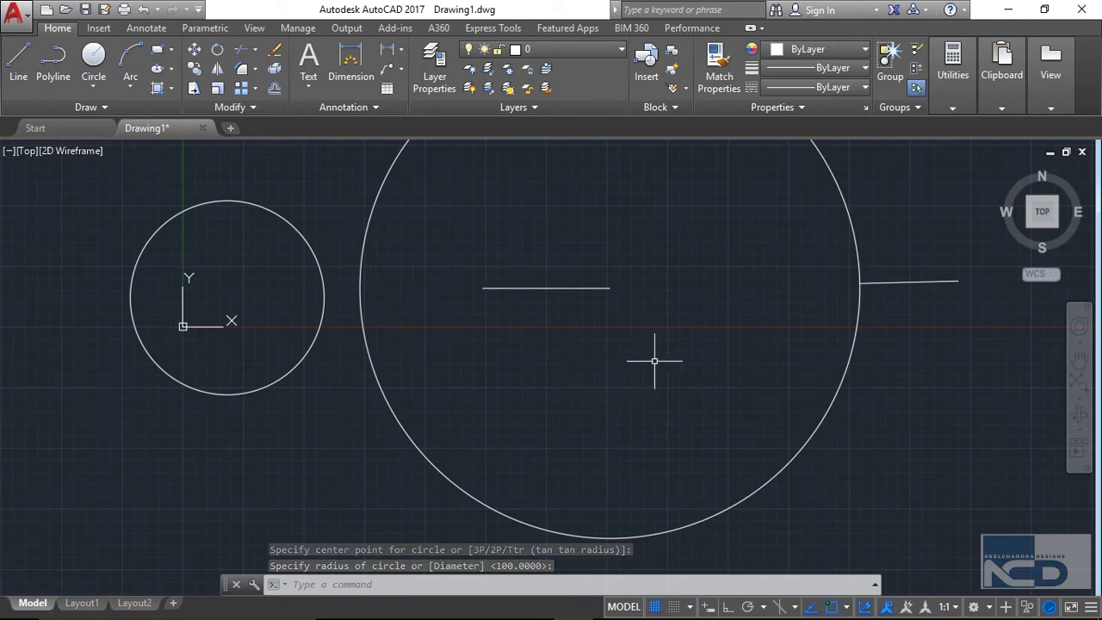
scroll(657, 362, down, 3)
middle_drag(657, 362, 259, 365)
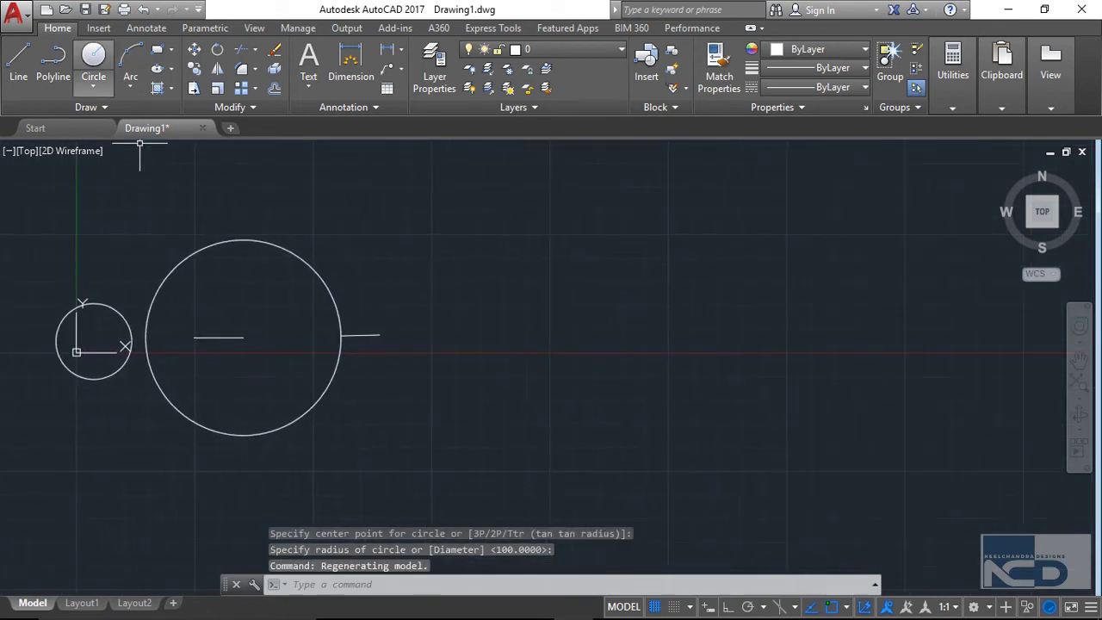
click(93, 60)
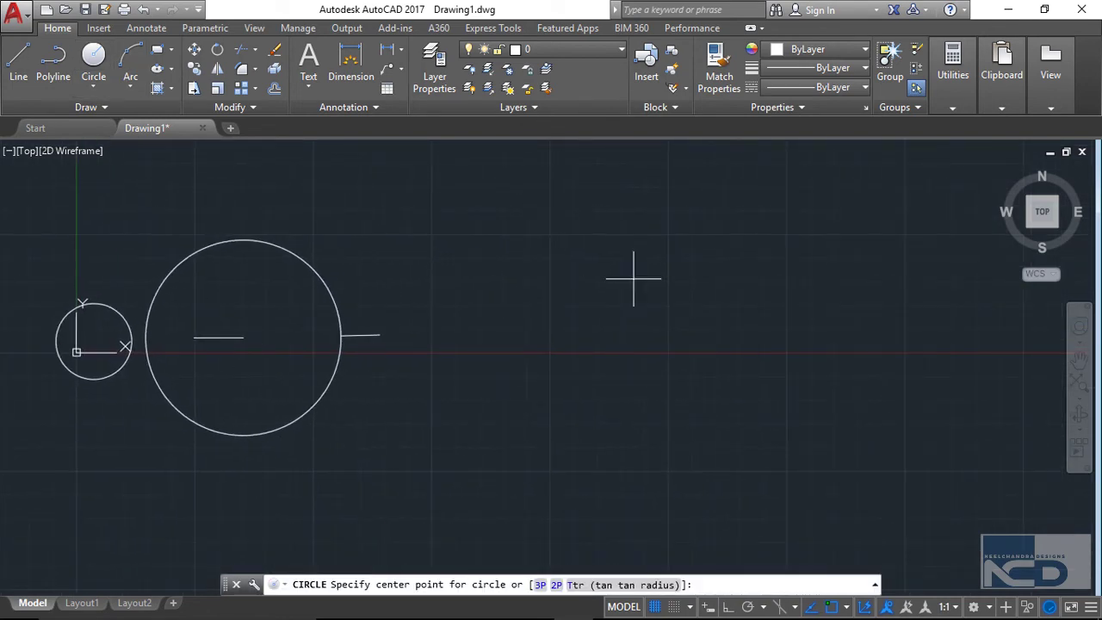
Place a larger circle right of the others, picking its centre and radius on screen.
click(556, 328)
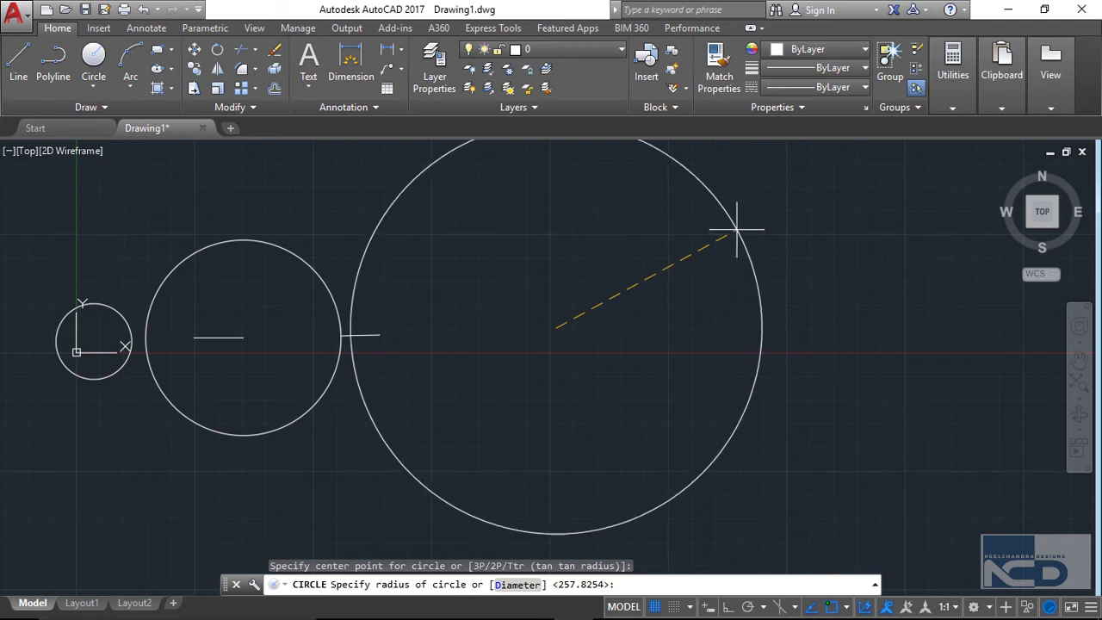
click(737, 229)
scroll(664, 308, down, 3)
middle_drag(664, 307, 522, 316)
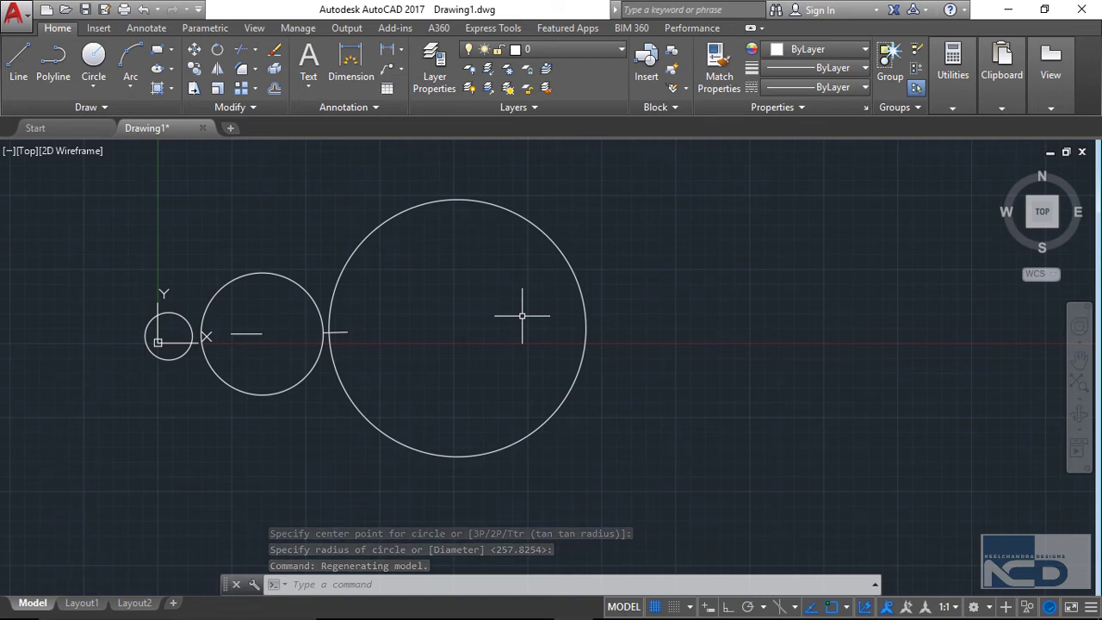
scroll(560, 333, down, 2)
middle_drag(560, 334, 360, 313)
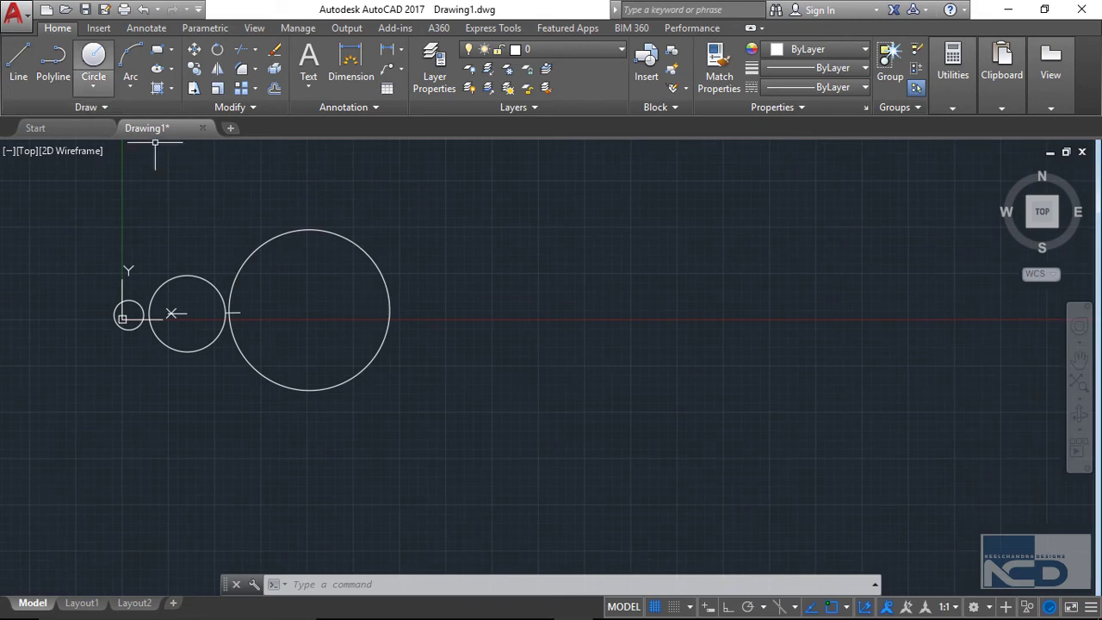
click(93, 85)
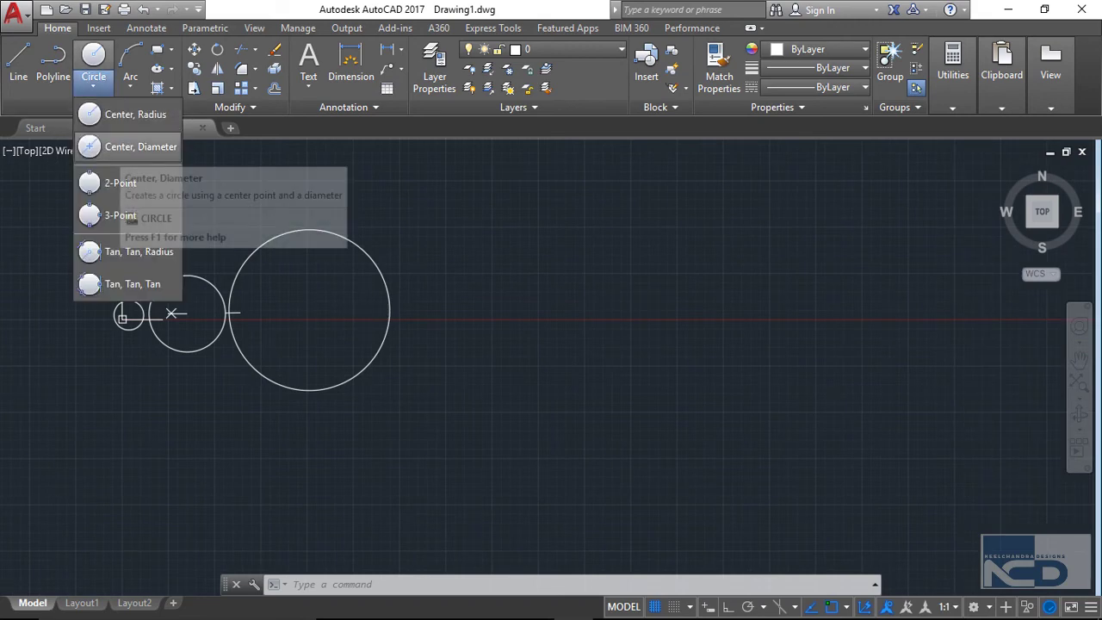
Draw a Center, Diameter circle with diameter 200 and centre it in the view.
click(140, 147)
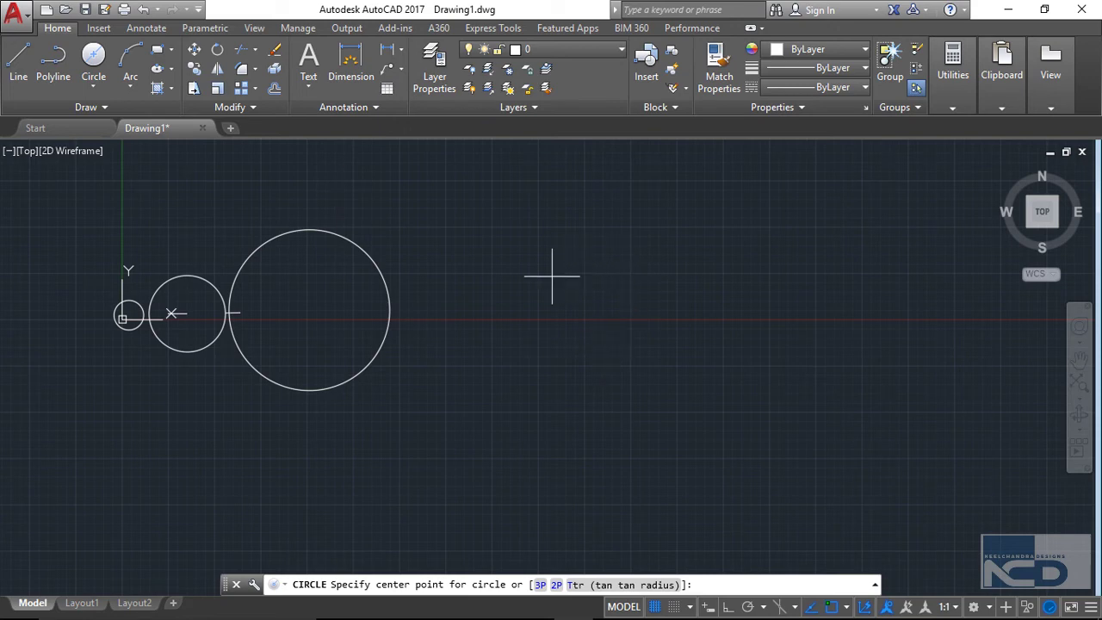
click(615, 269)
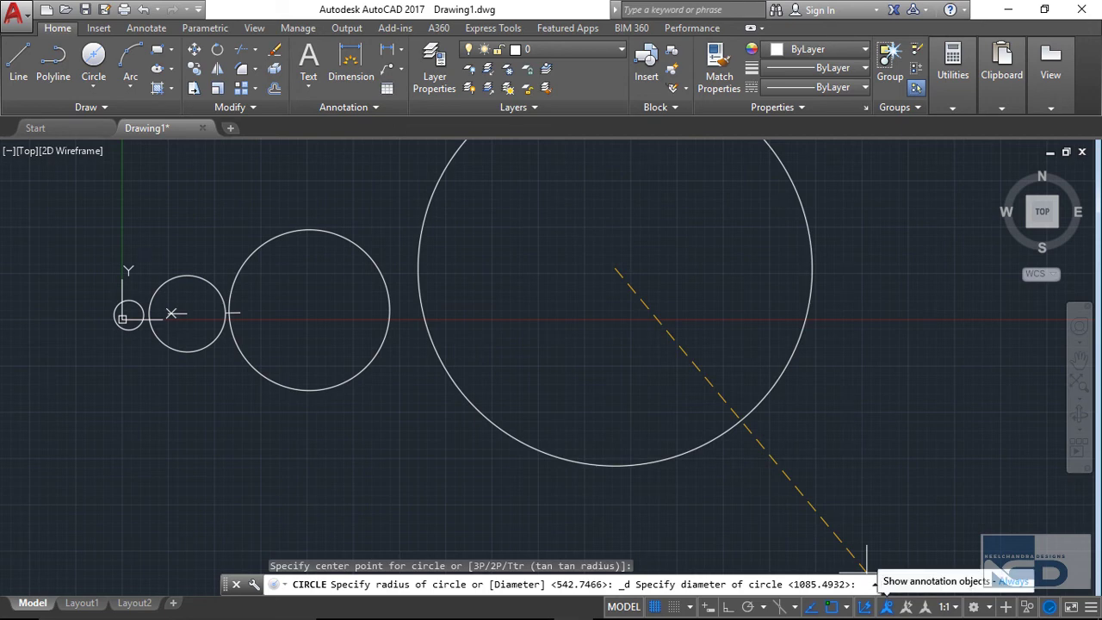
text(200)
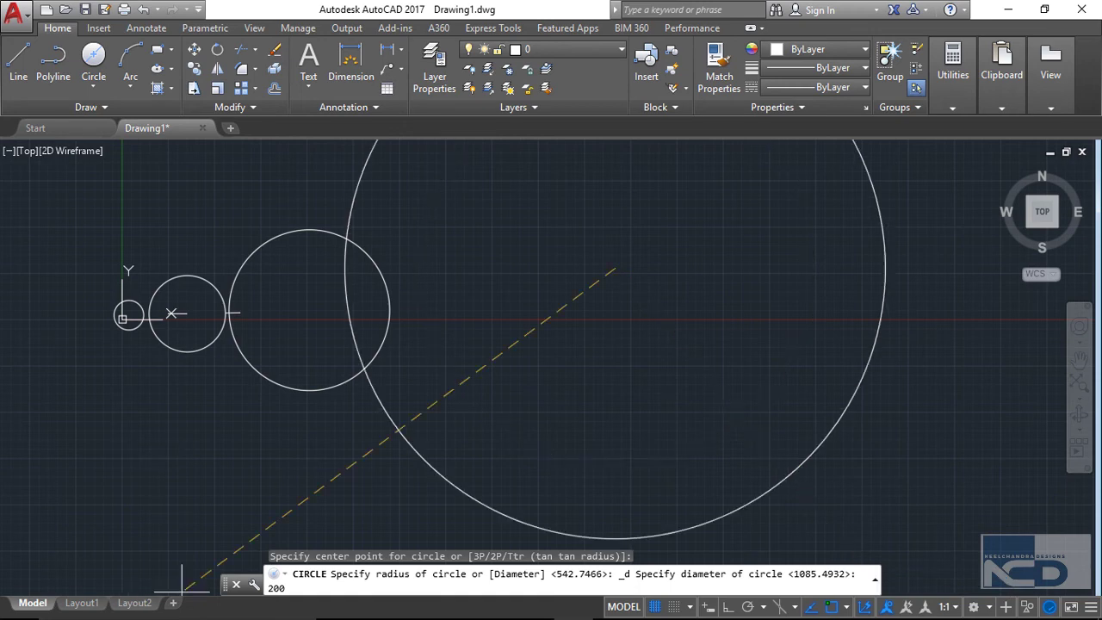
key(Return)
scroll(603, 249, up, 5)
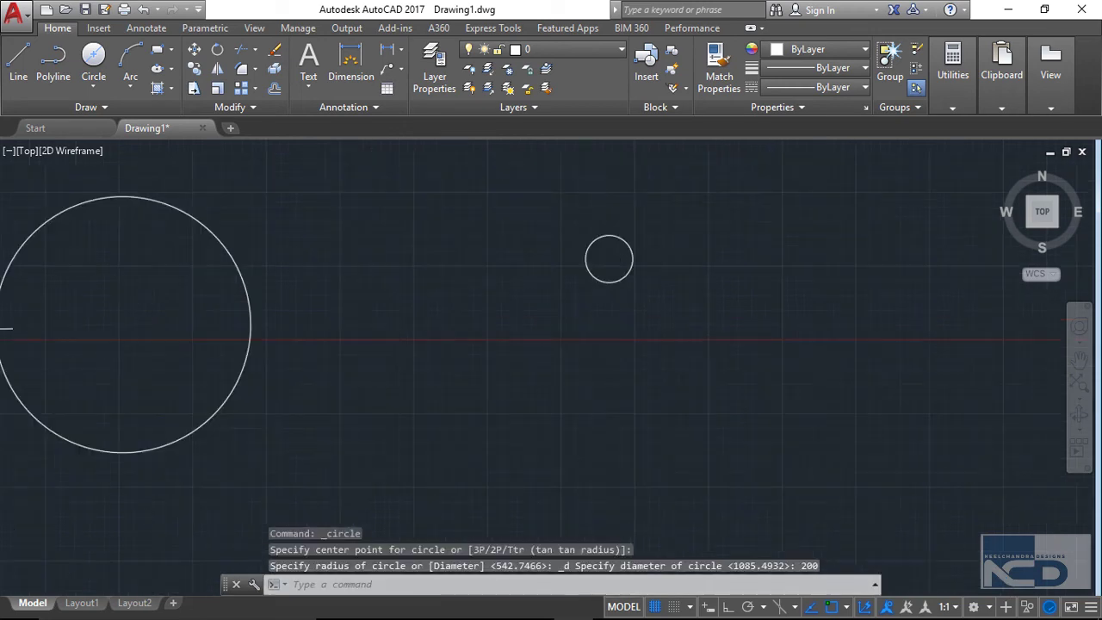
scroll(598, 251, up, 2)
middle_drag(598, 256, 258, 273)
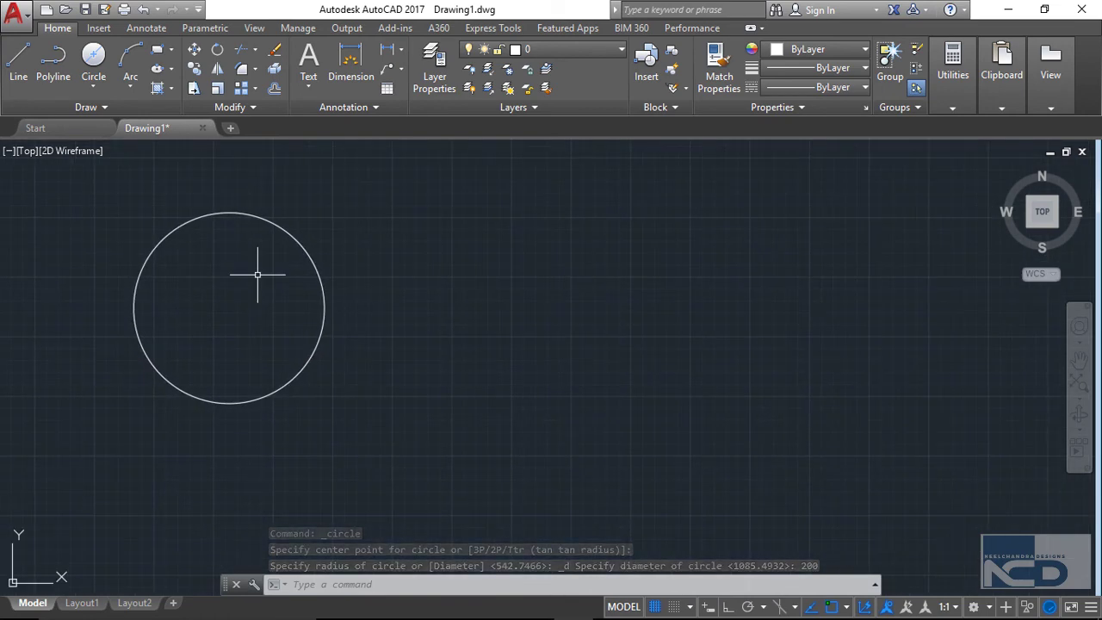
click(93, 58)
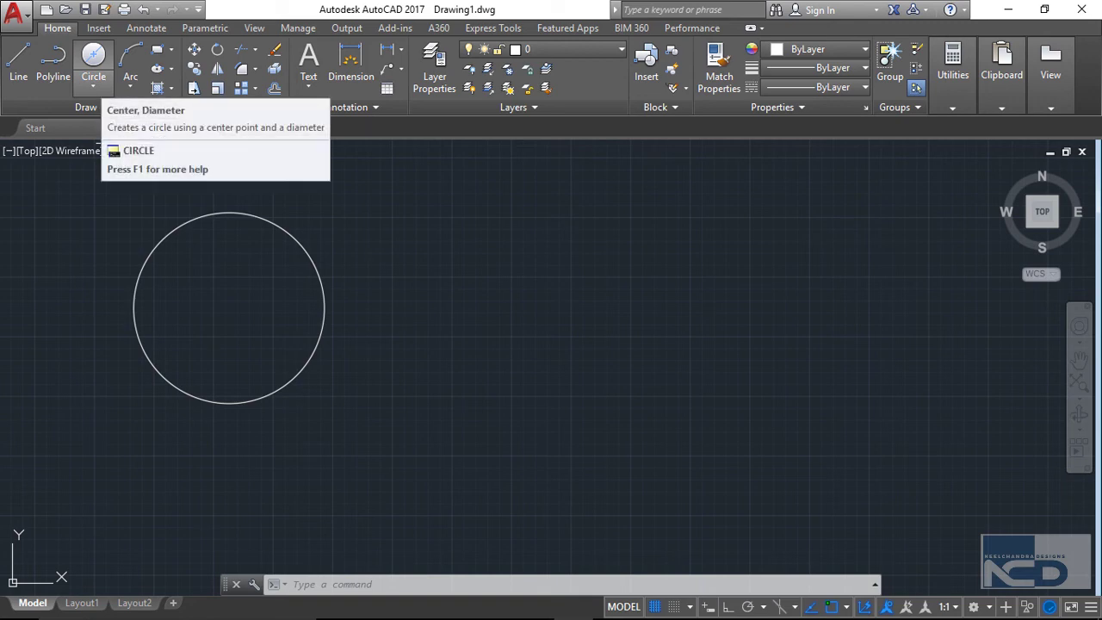
Add a larger Center, Diameter circle right of the 200 one, diameter picked on screen.
click(93, 86)
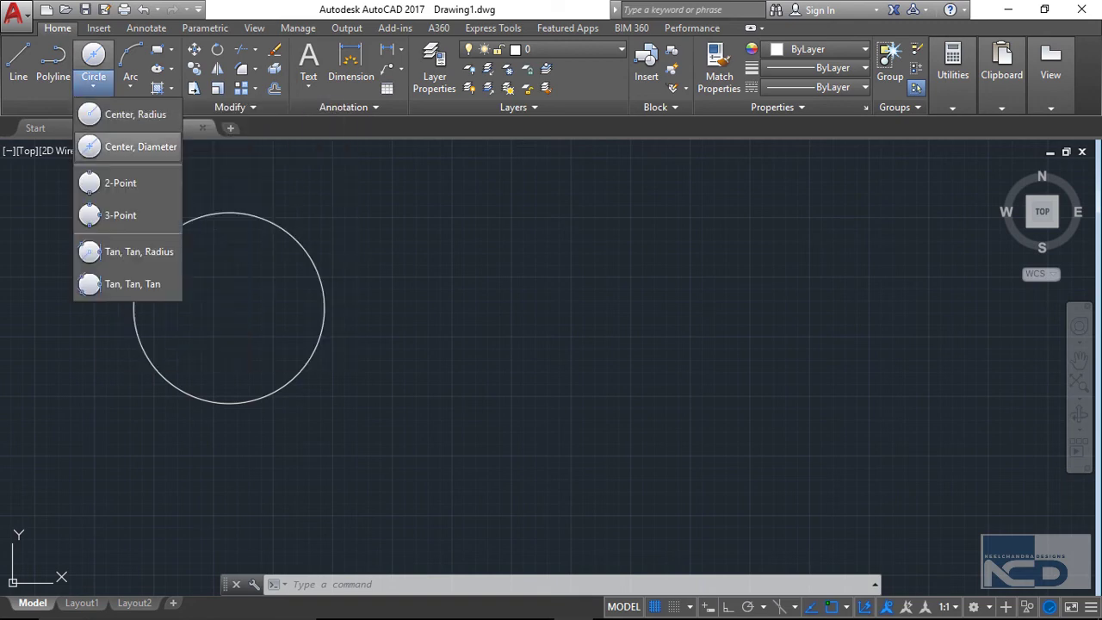
click(138, 147)
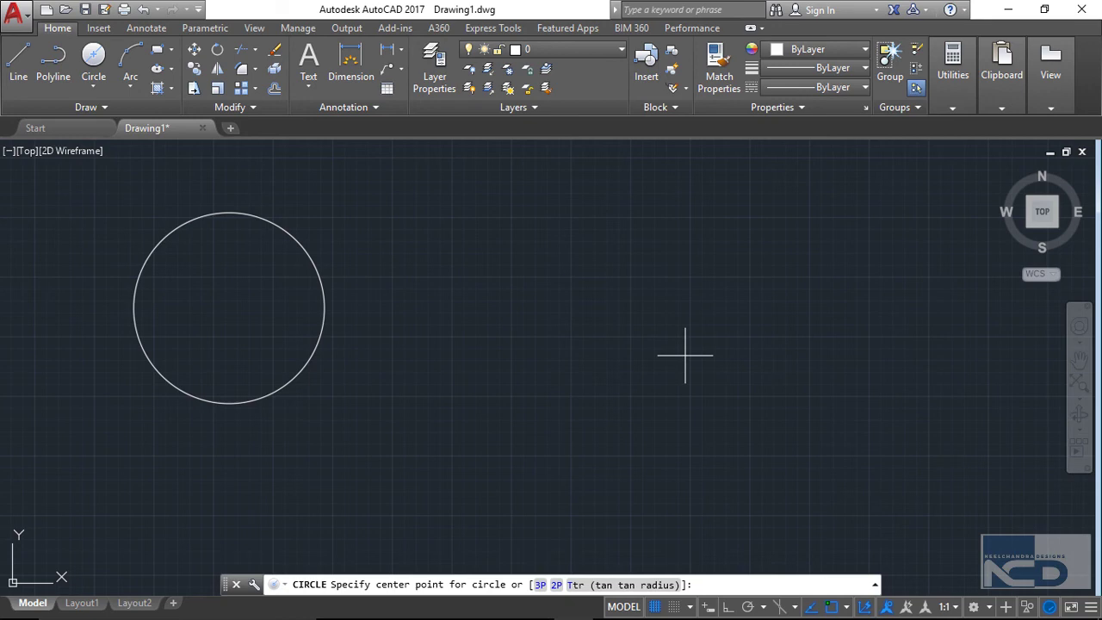
click(587, 305)
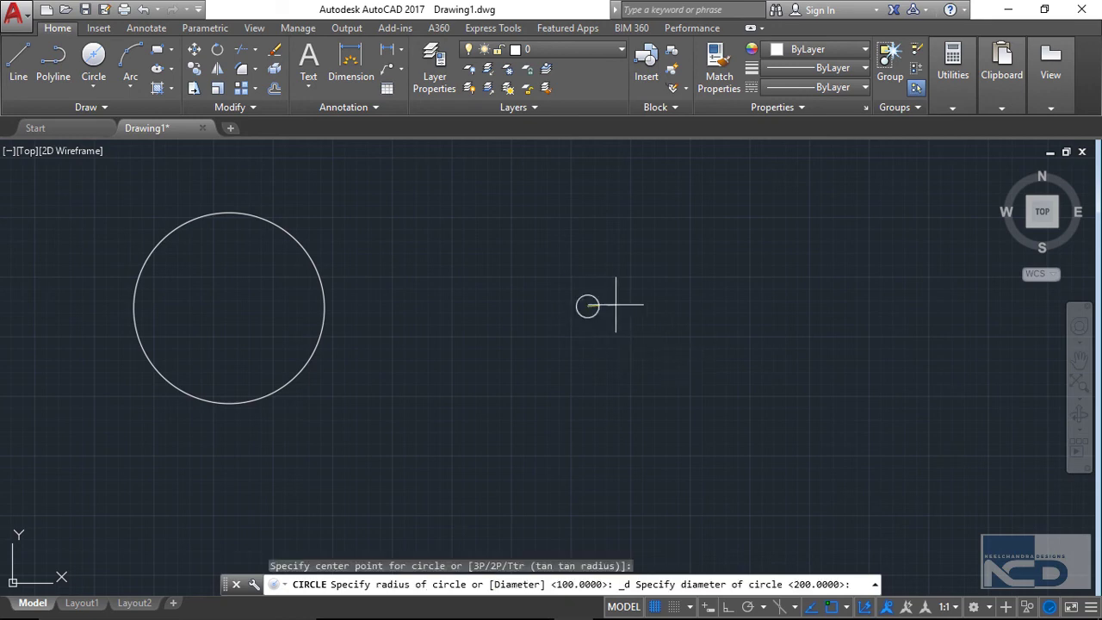
click(902, 305)
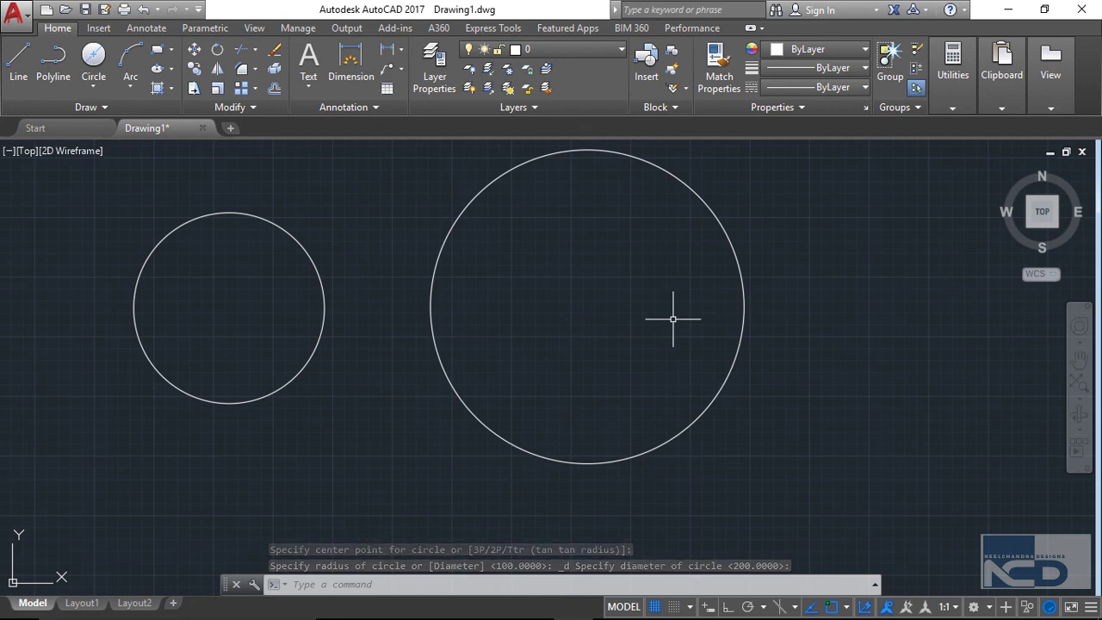
scroll(457, 317, down, 2)
mouse_move(495, 317)
middle_down()
mouse_move(306, 336)
mouse_move(333, 347)
middle_up()
scroll(367, 327, down, 1)
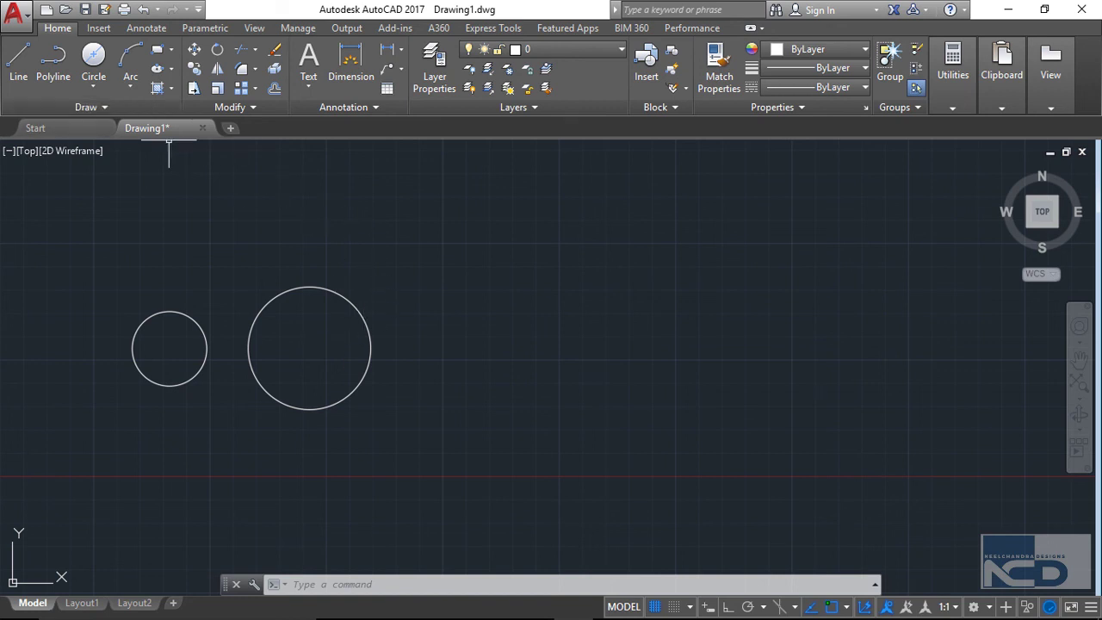
click(93, 86)
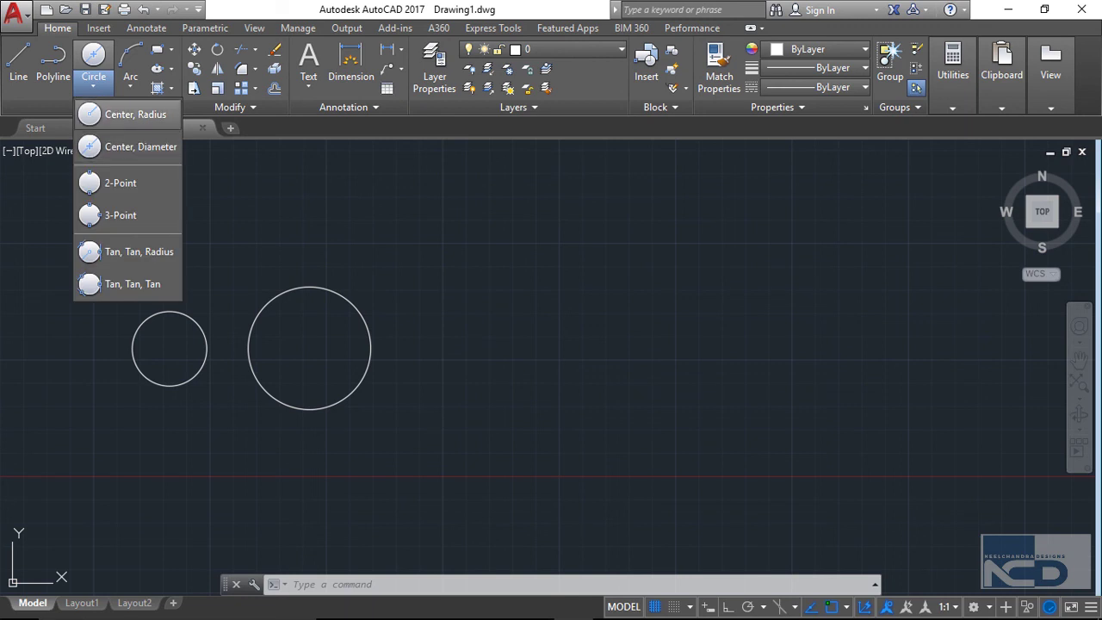